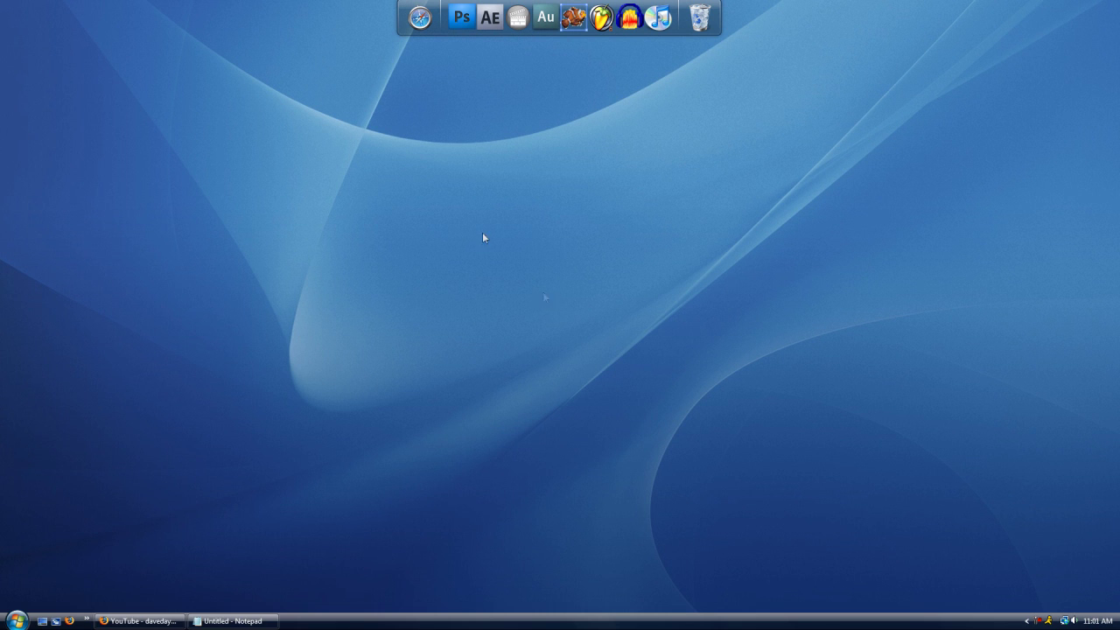
Step: Restore the Firefox window showing the Dave Days YouTube channel page
click(143, 618)
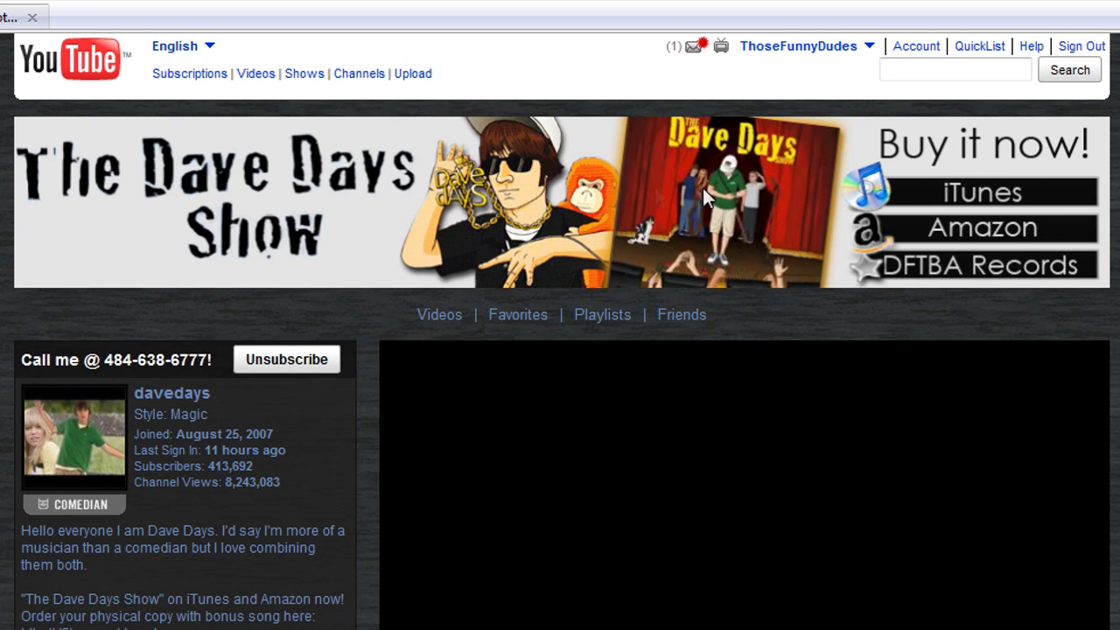
Step: Try the channel banner's iTunes link, then return to the channel and pause its video
drag(9, 113, 7, 333)
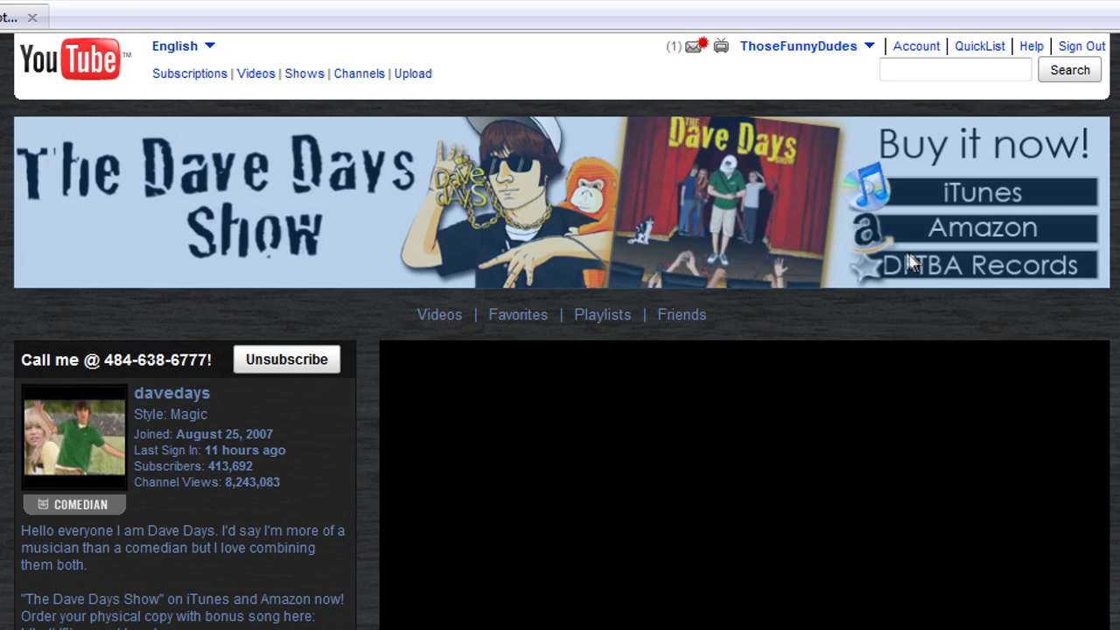
click(7, 333)
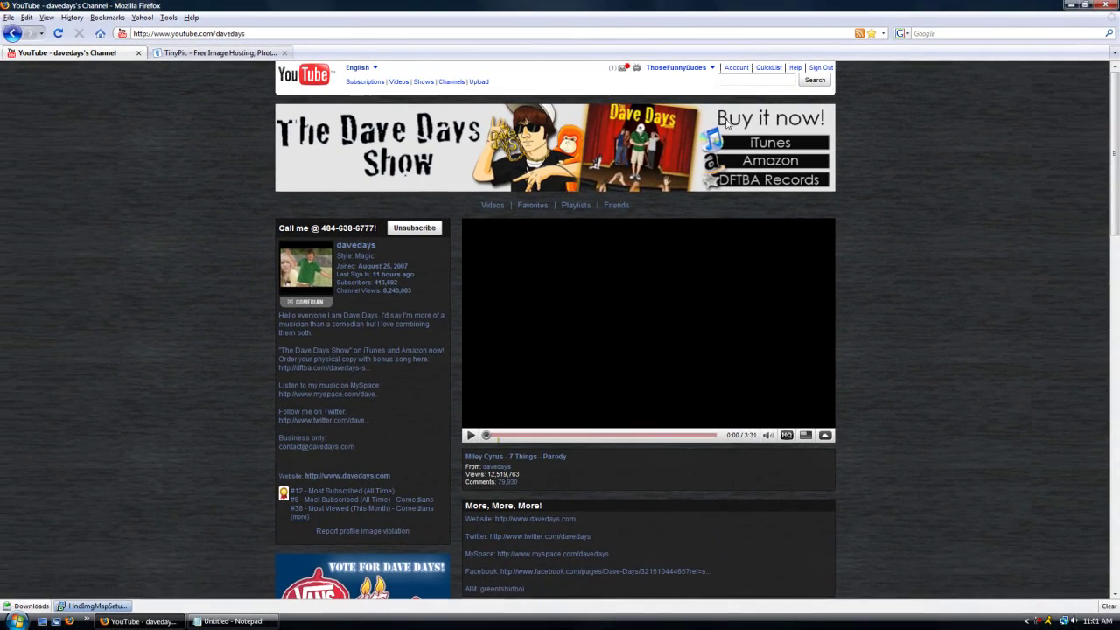
click(771, 149)
key(BackSpace)
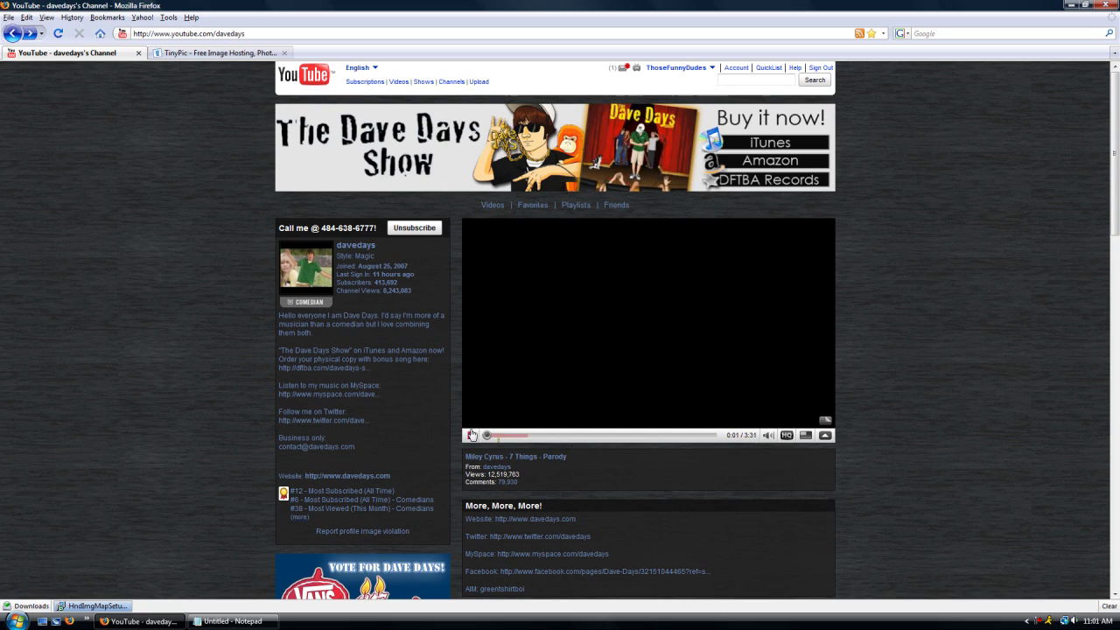
click(470, 435)
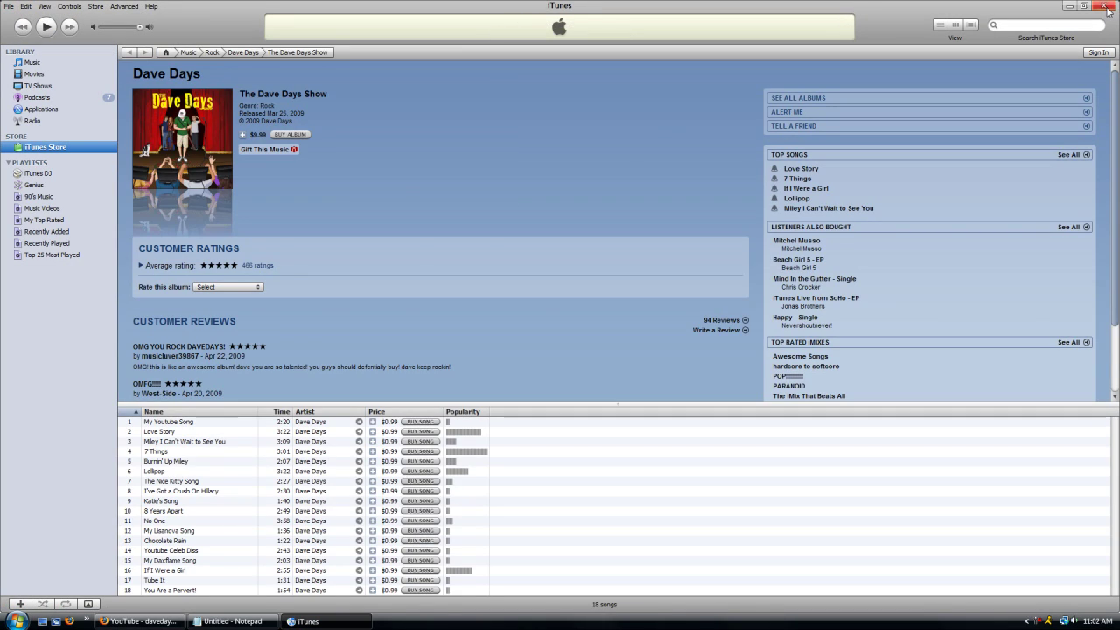
Step: Close iTunes, try the banner's Amazon link, return, and move to the TinyPic tab
click(1106, 7)
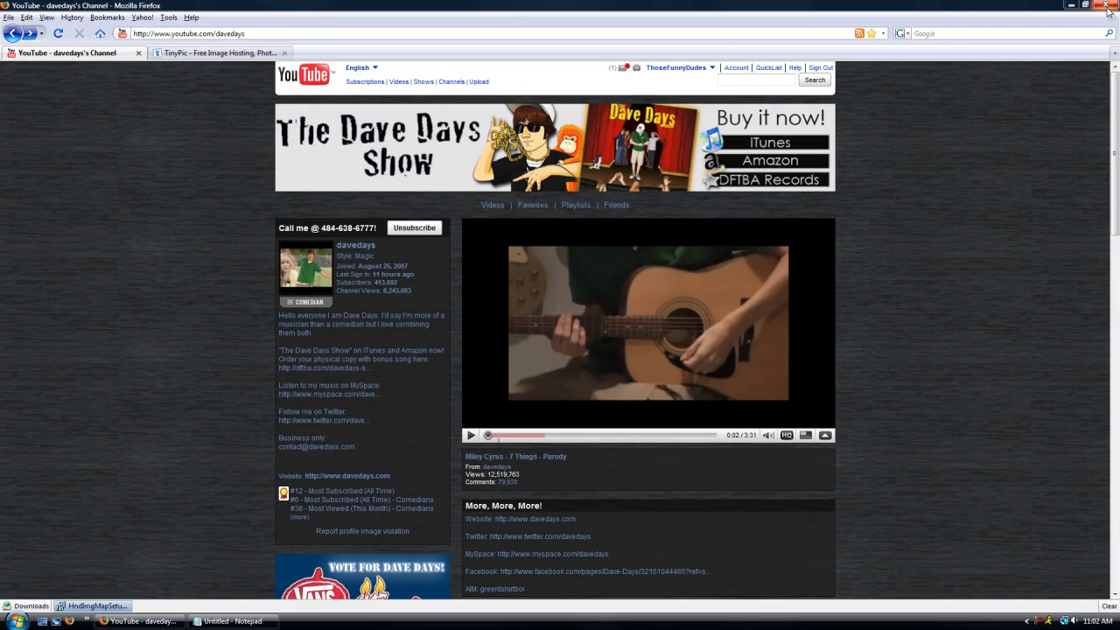
click(771, 161)
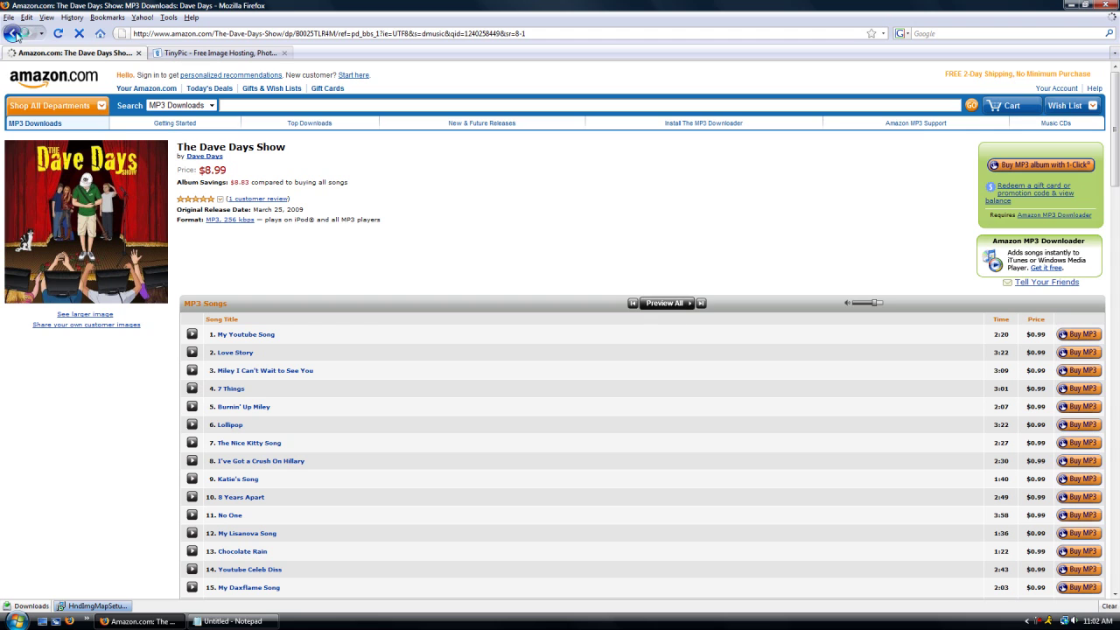
click(21, 33)
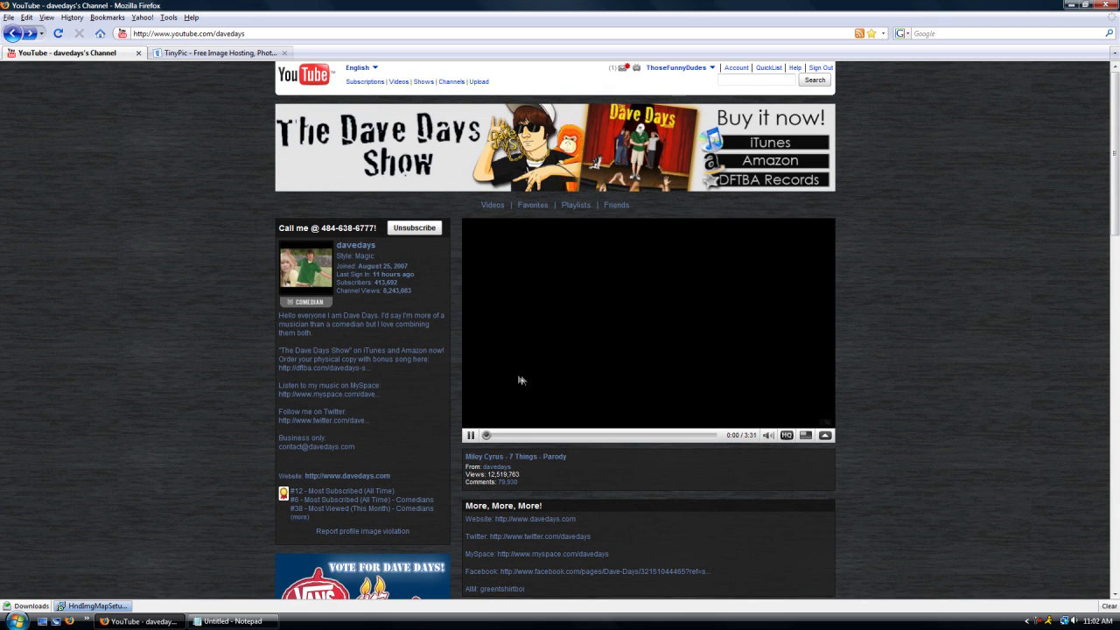
click(469, 436)
key(ctrl+Tab)
Step: Minimize Firefox to the desktop and launch Handy ImageMapper from the dock
key(super+d)
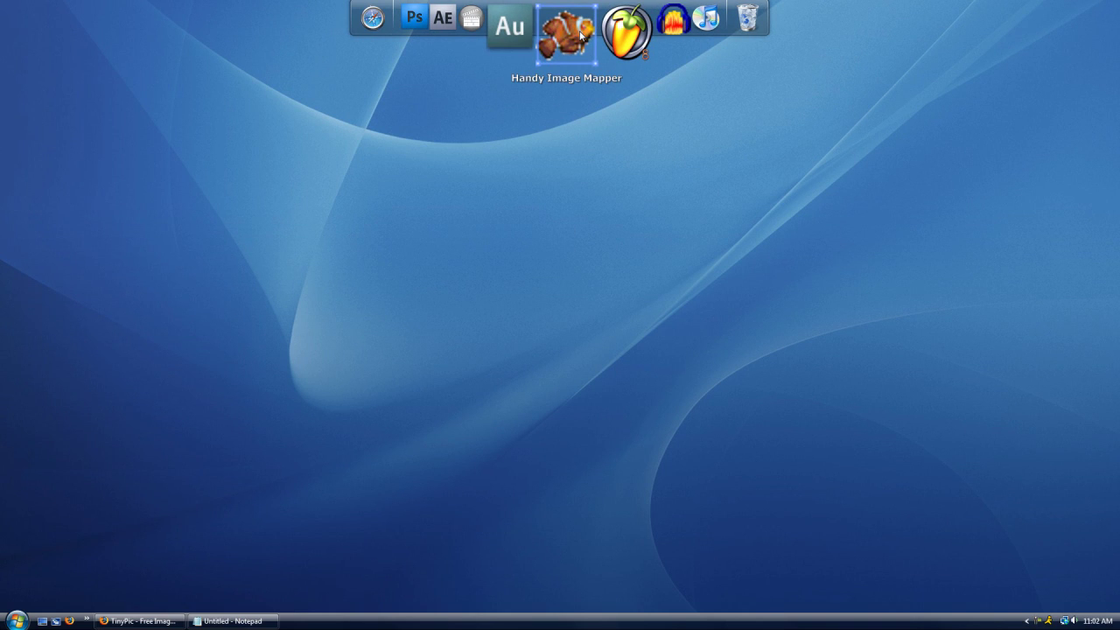
click(581, 35)
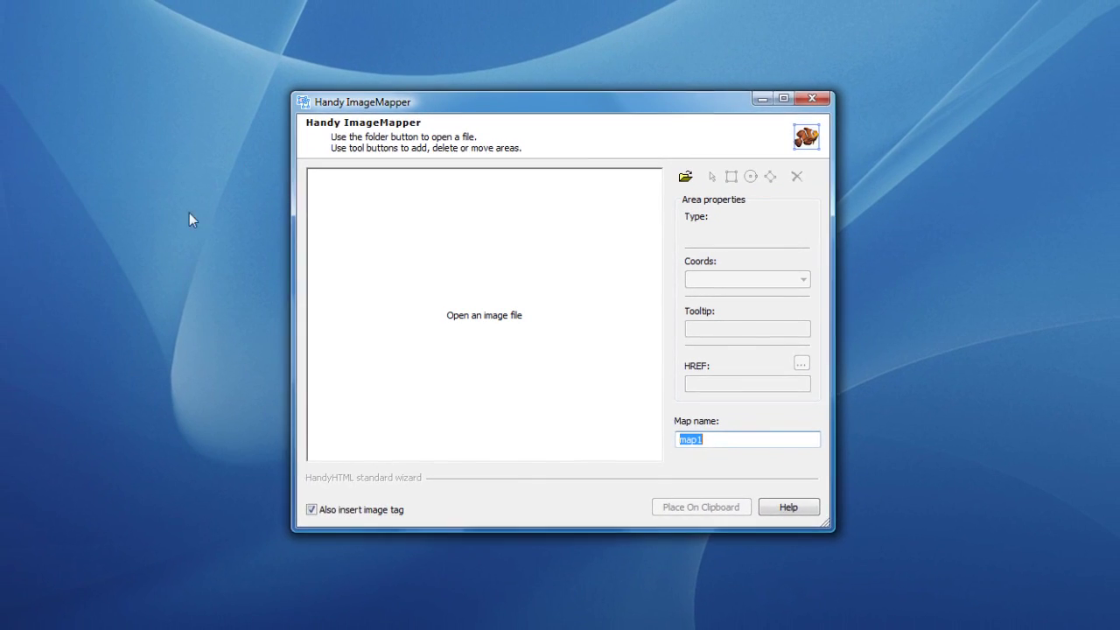
Step: Preview the Image Map Tutorial picture in Windows Photo Gallery, then close it
key(super)
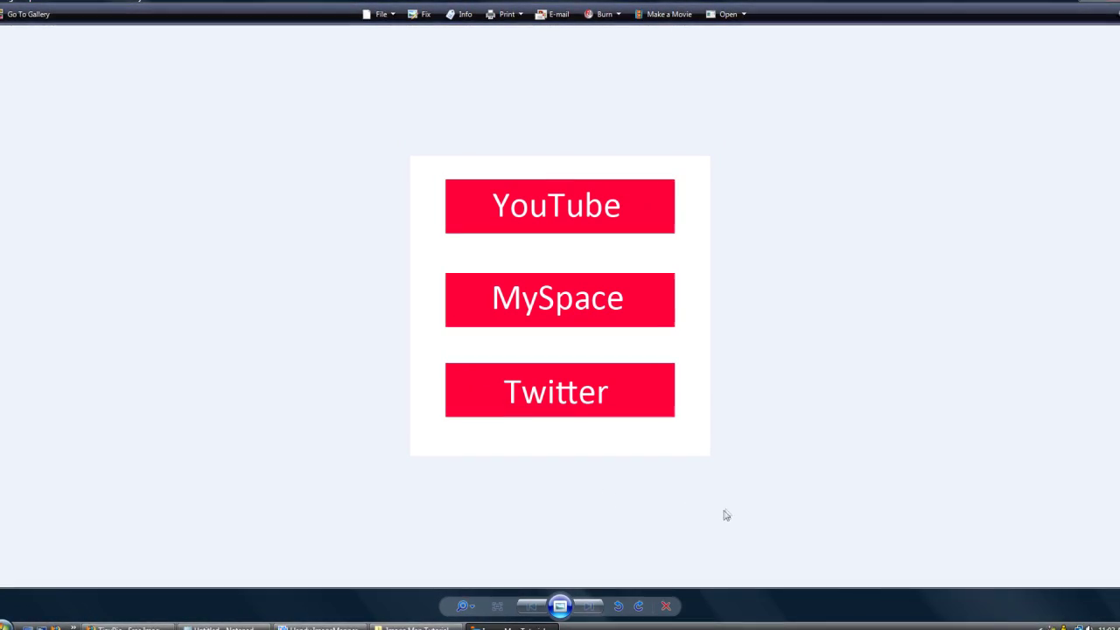
key(alt+F4)
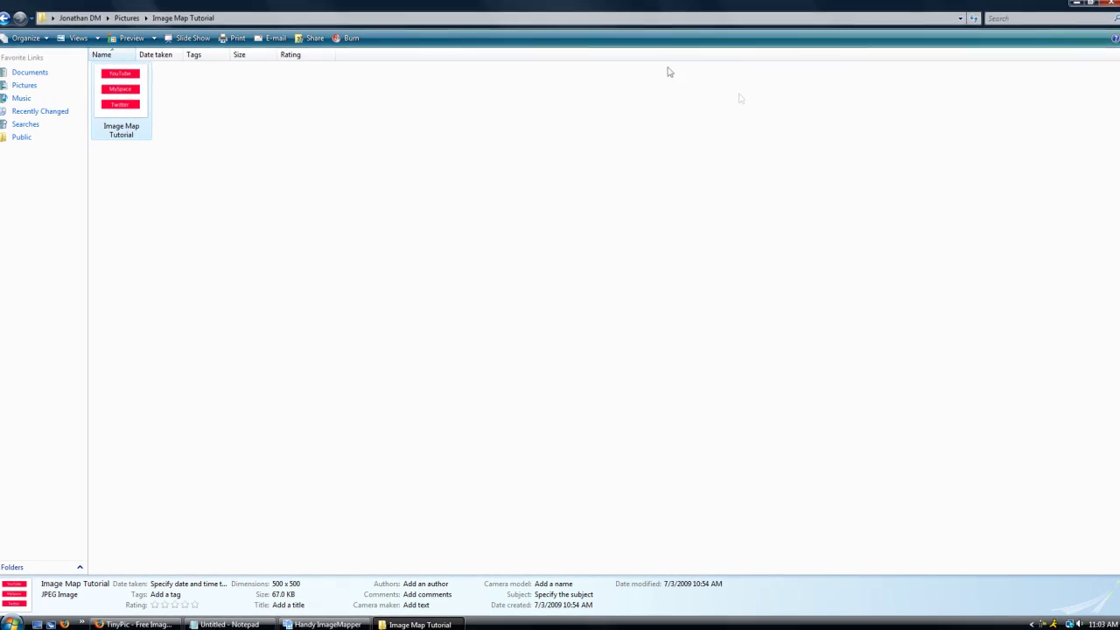
key(alt+F4)
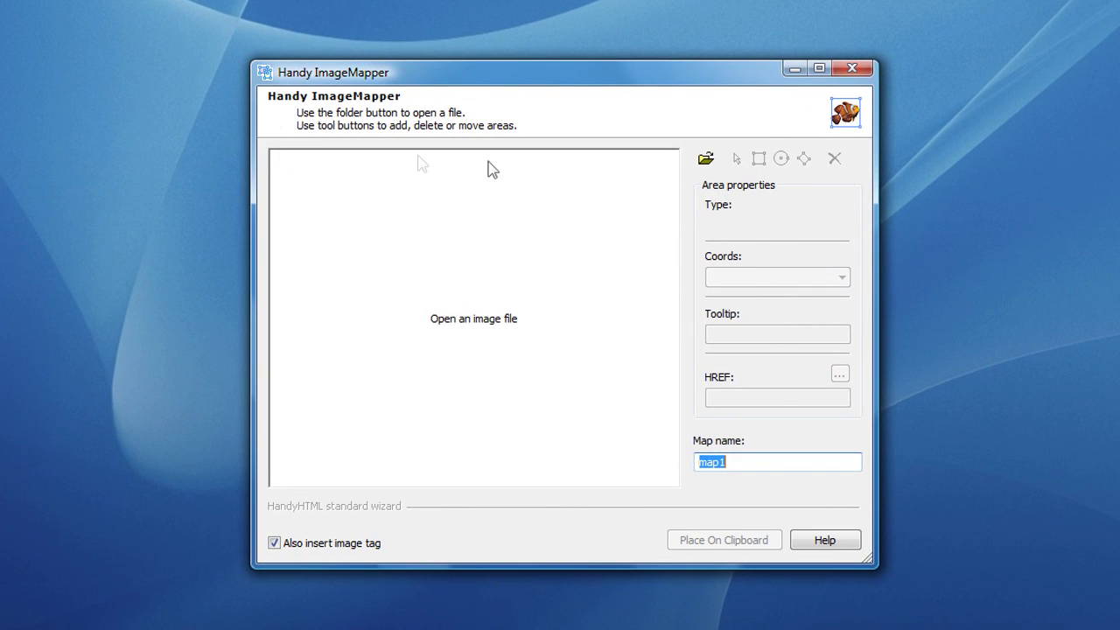
Step: Open the Image Map Tutorial picture in Handy ImageMapper and select rectangle drawing
click(706, 161)
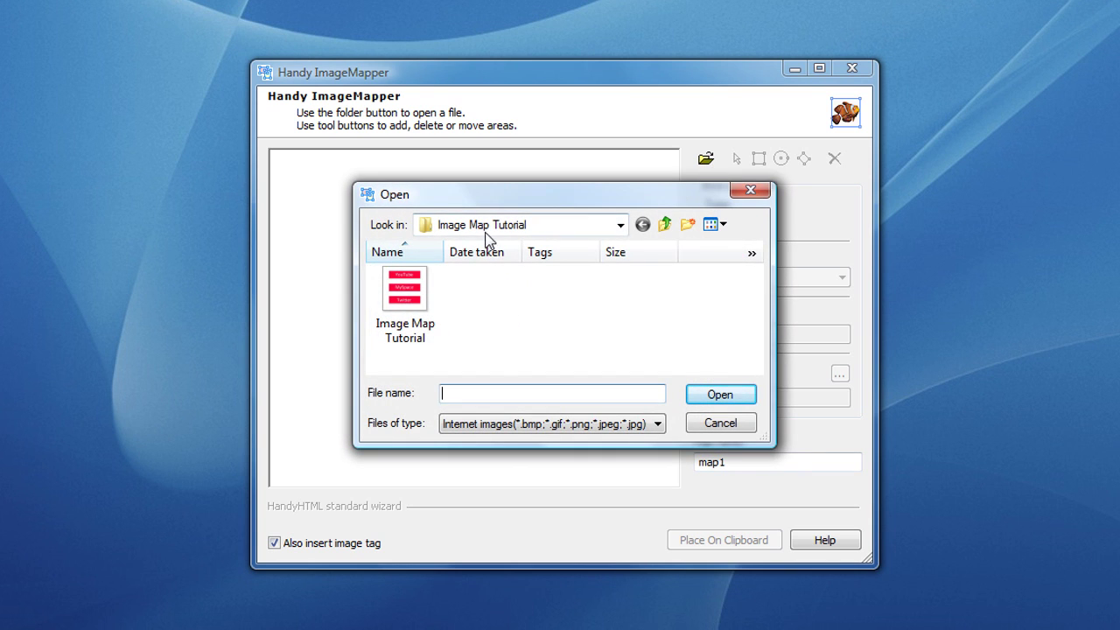
click(490, 226)
click(578, 239)
click(544, 308)
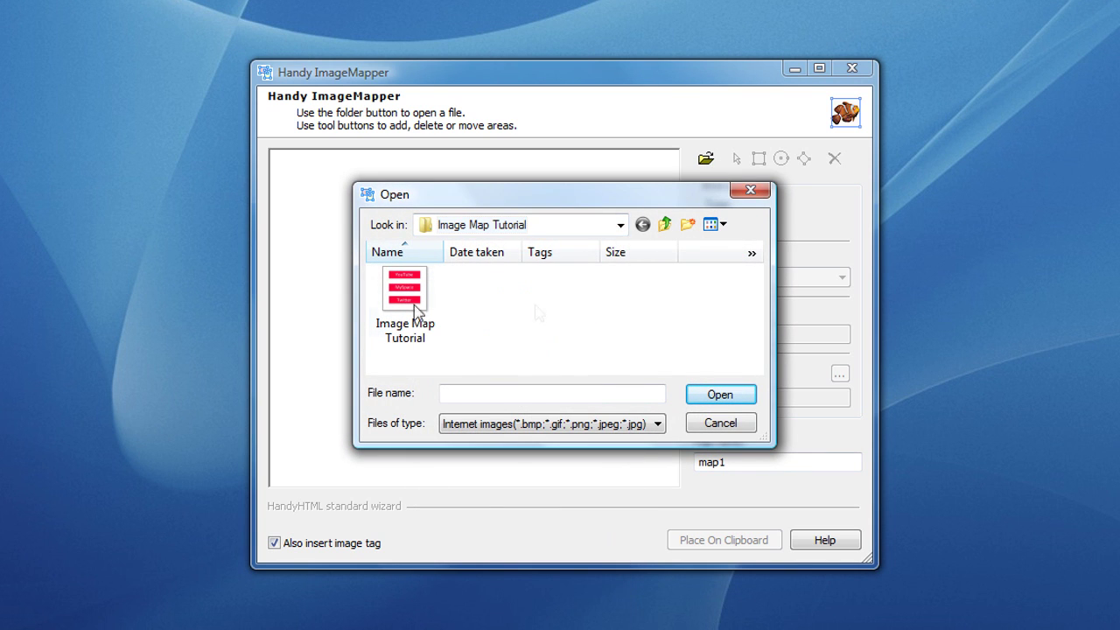
double_click(402, 306)
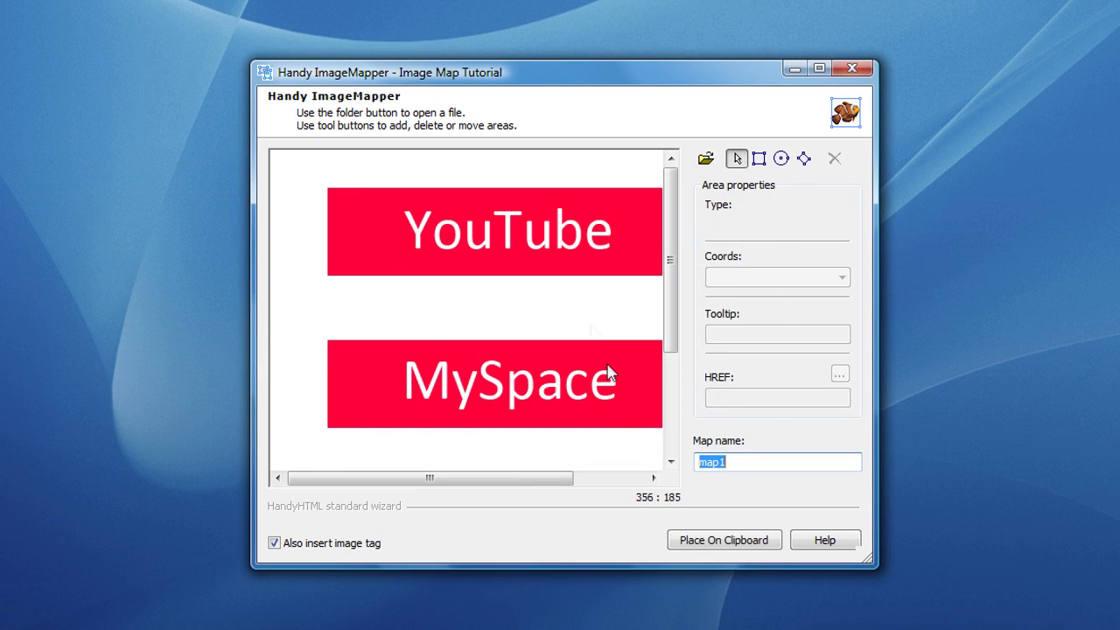
mouse_move(475, 481)
mouse_down()
mouse_move(529, 483)
mouse_move(512, 490)
mouse_up()
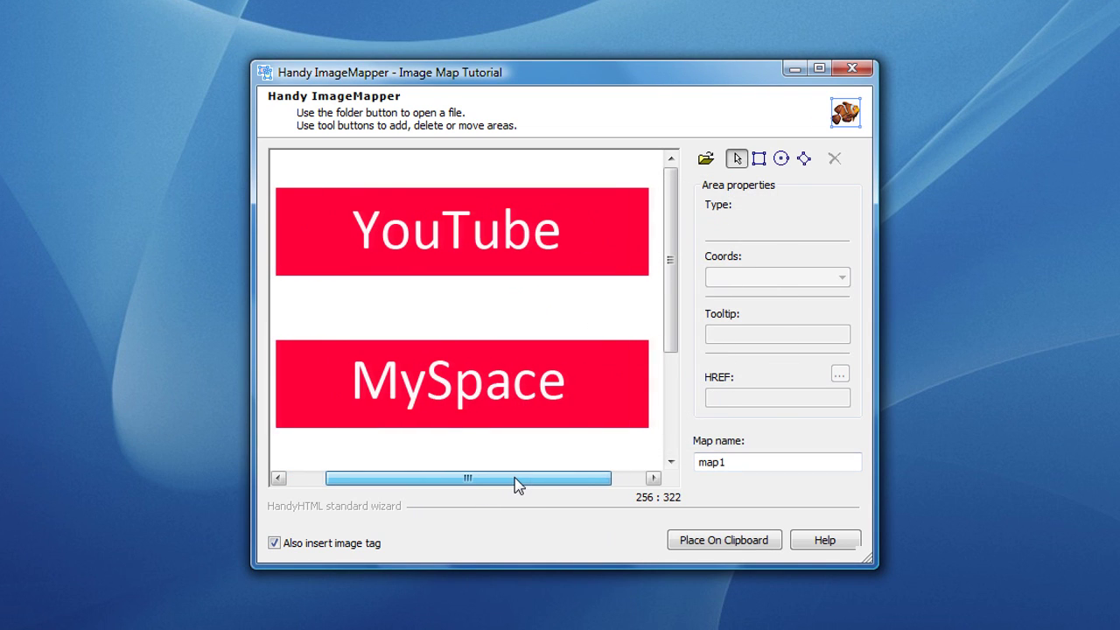
scroll(505, 353, down, 3)
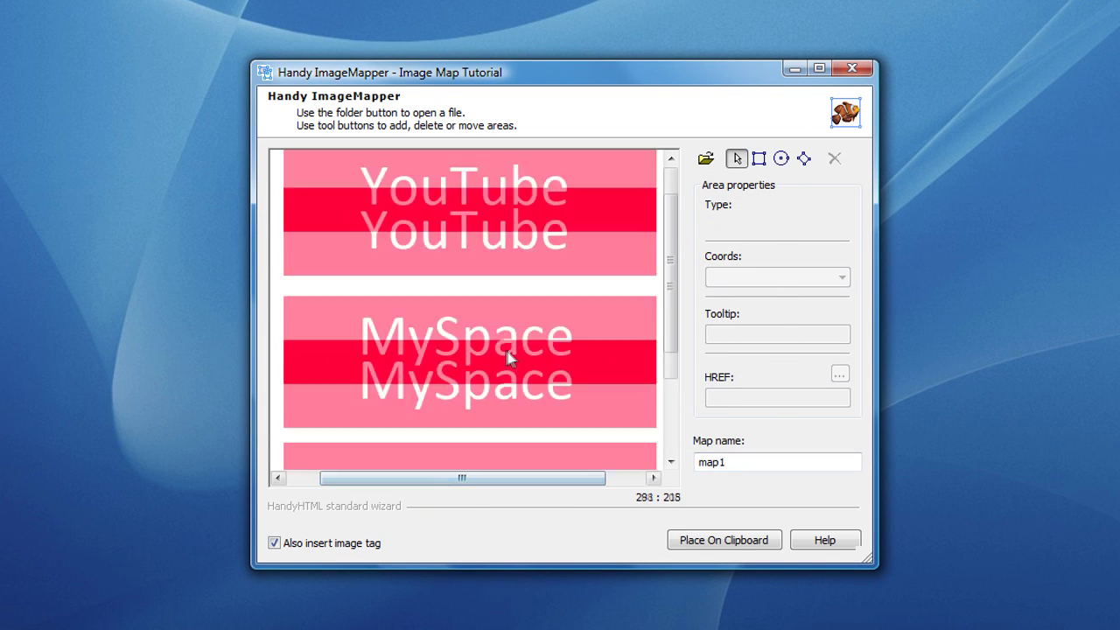
scroll(507, 357, up, 3)
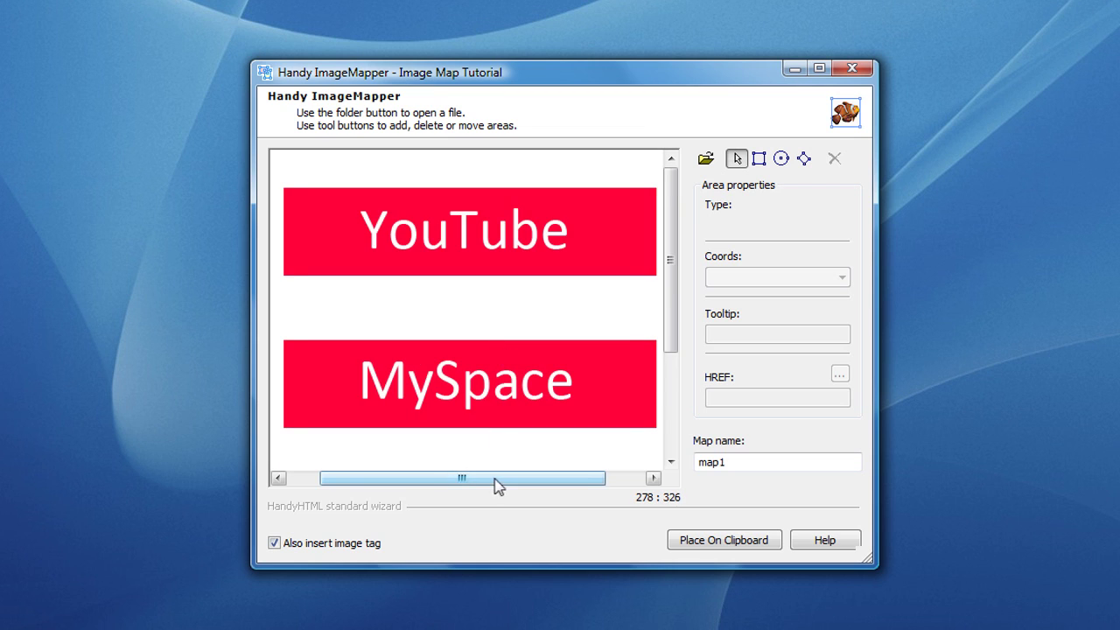
drag(495, 480, 498, 480)
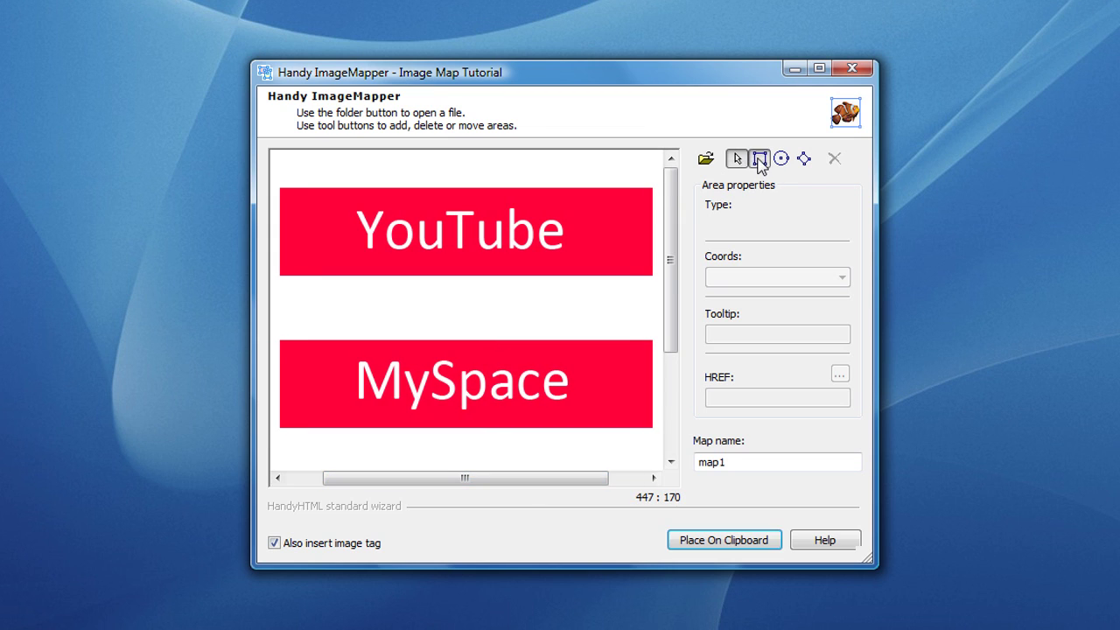
click(759, 160)
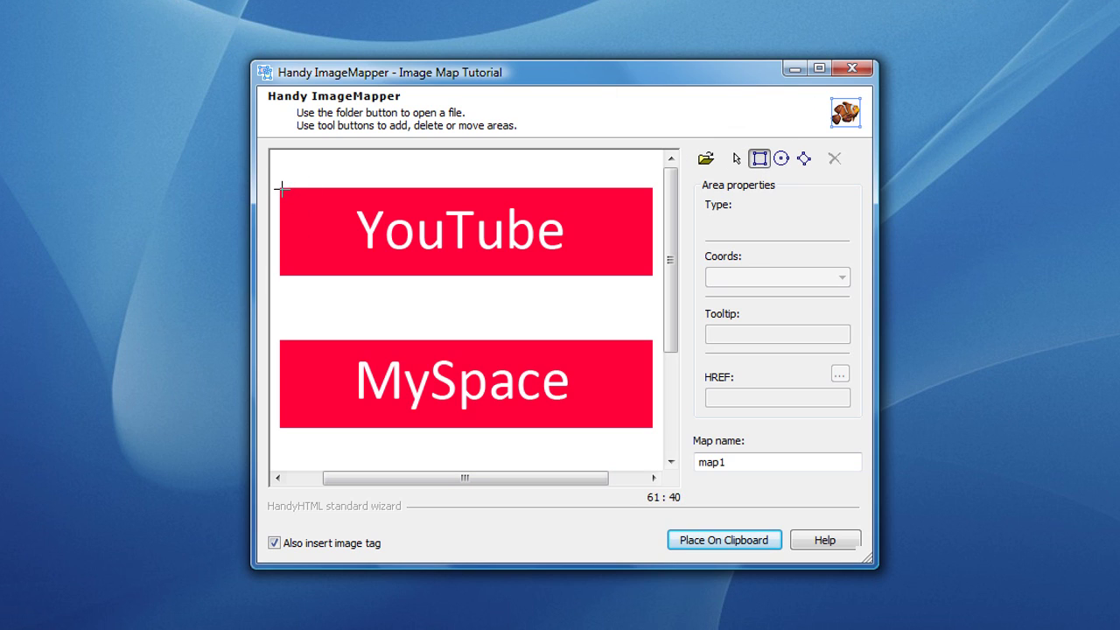
drag(280, 186, 655, 276)
drag(655, 275, 653, 277)
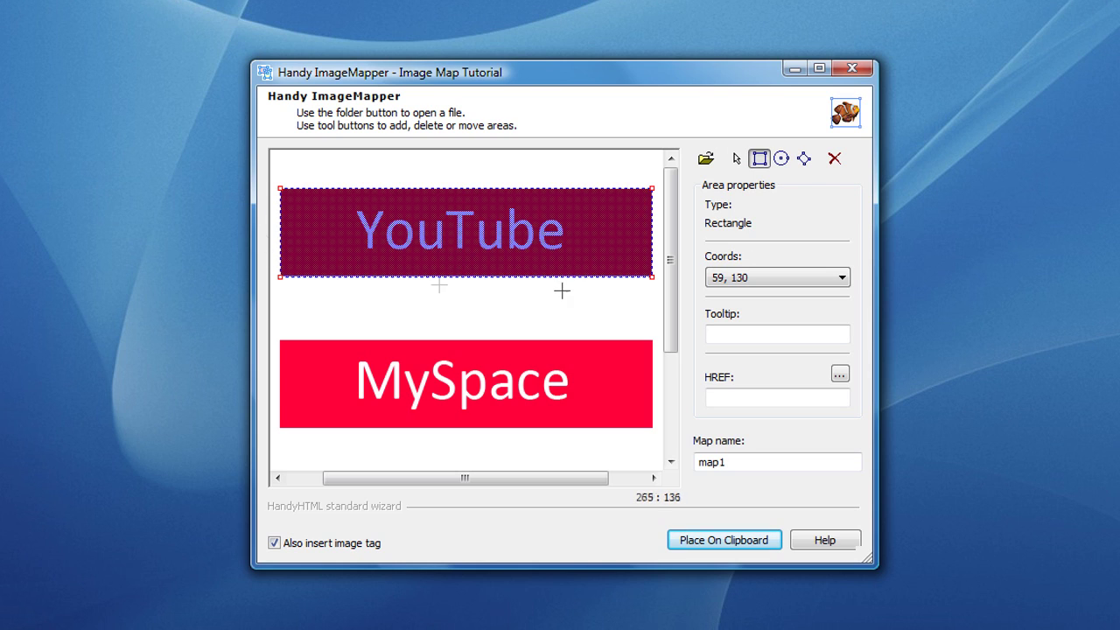
click(744, 398)
text(http://www.youtube.com)
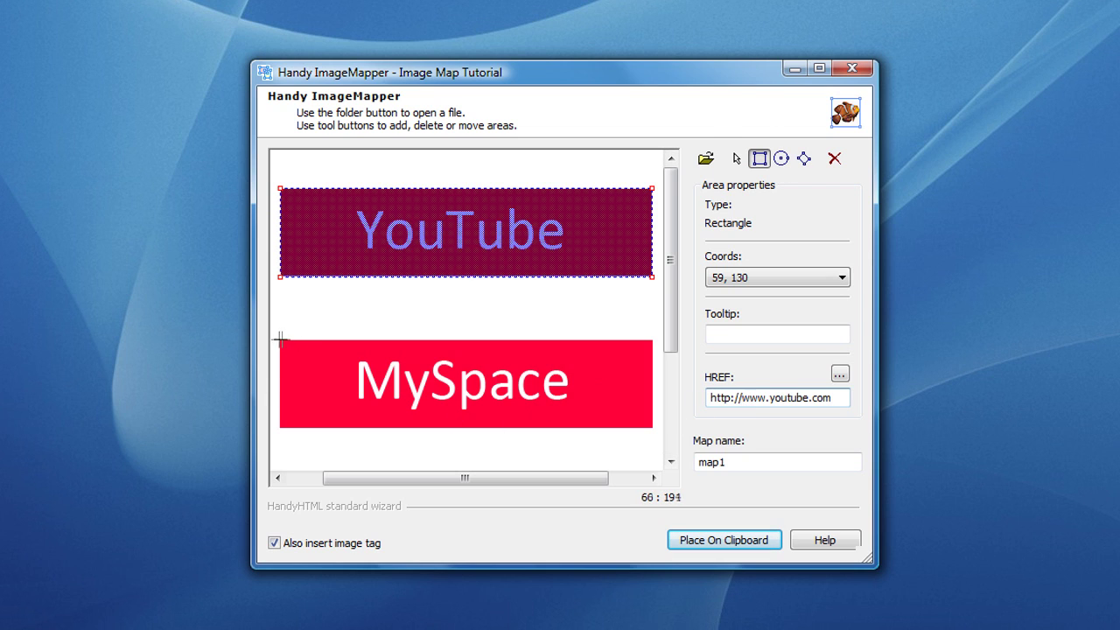
mouse_move(280, 340)
mouse_down()
mouse_move(589, 433)
mouse_move(652, 428)
mouse_up()
click(728, 398)
text(ht)
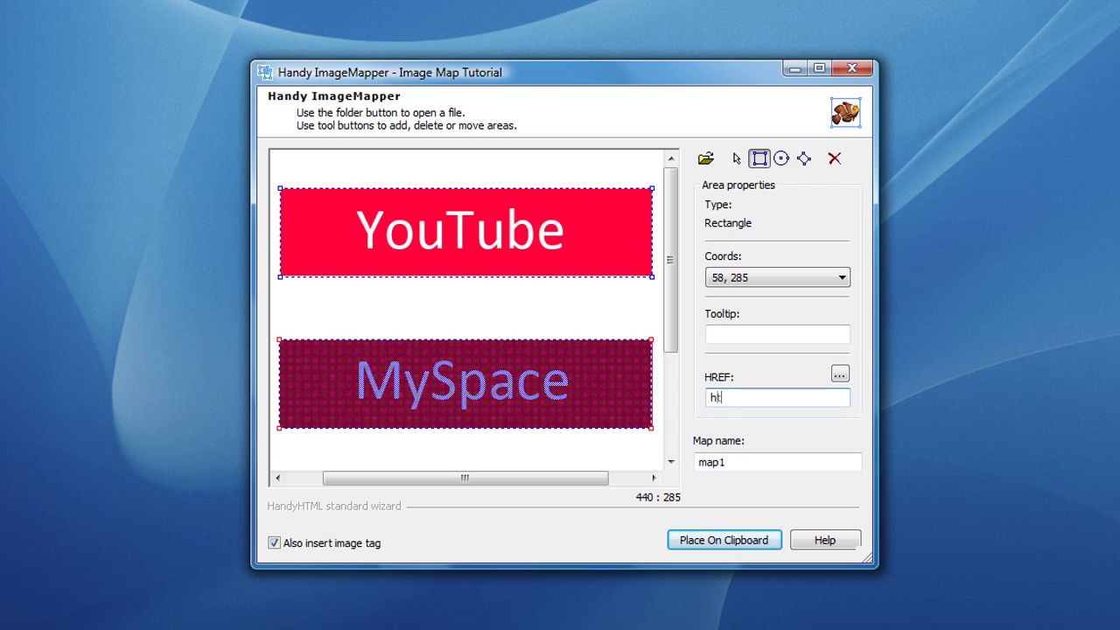
text(tp:/www.myspace.com)
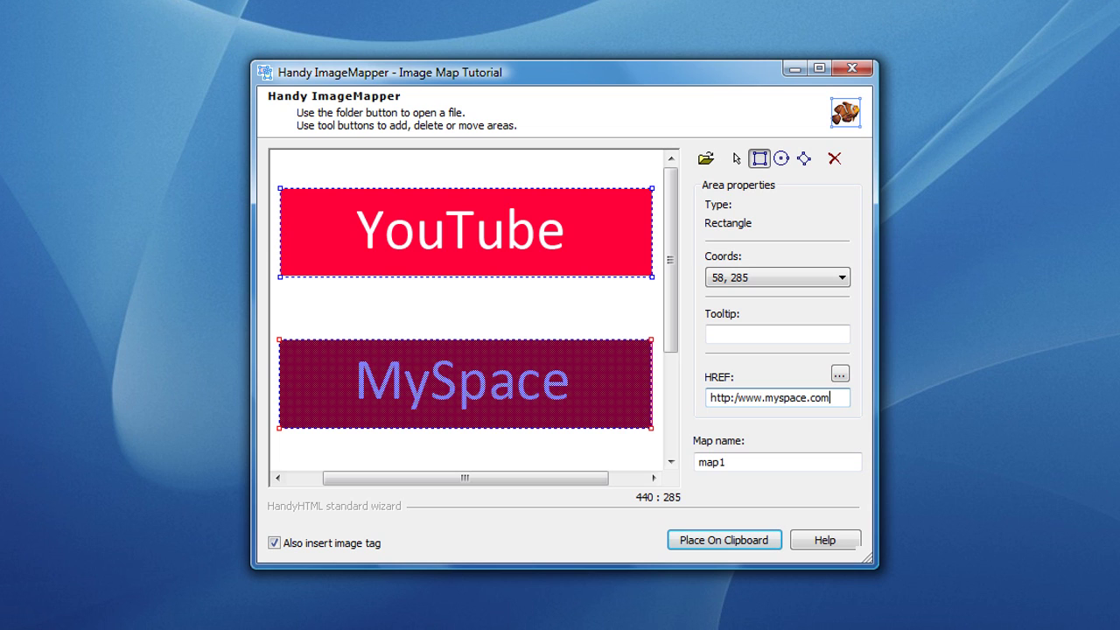
text(/)
drag(671, 247, 671, 340)
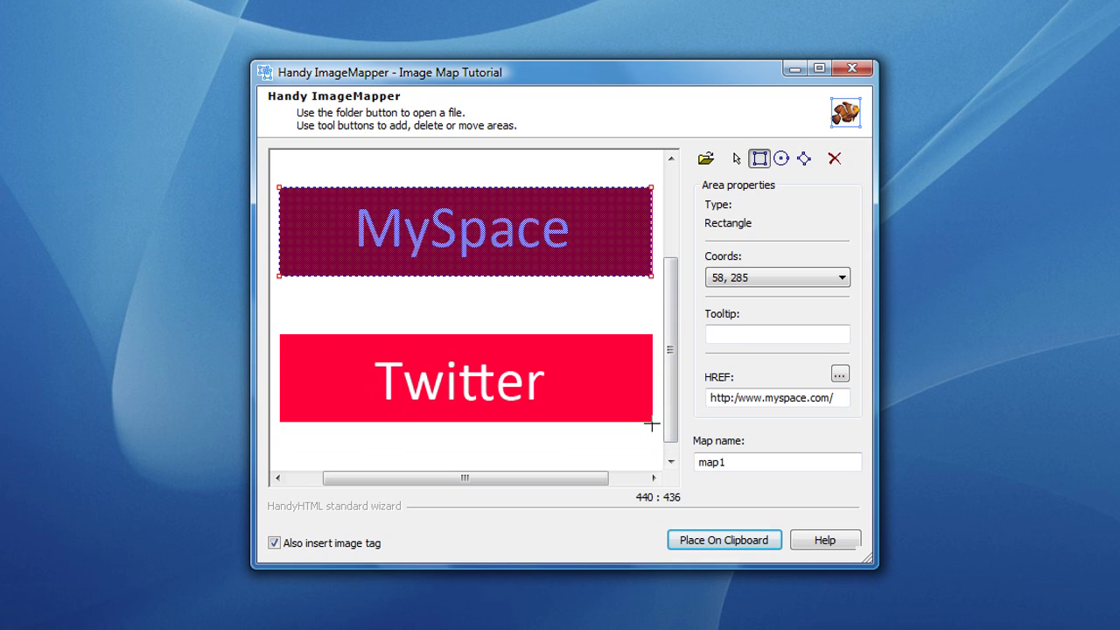
drag(281, 335, 652, 423)
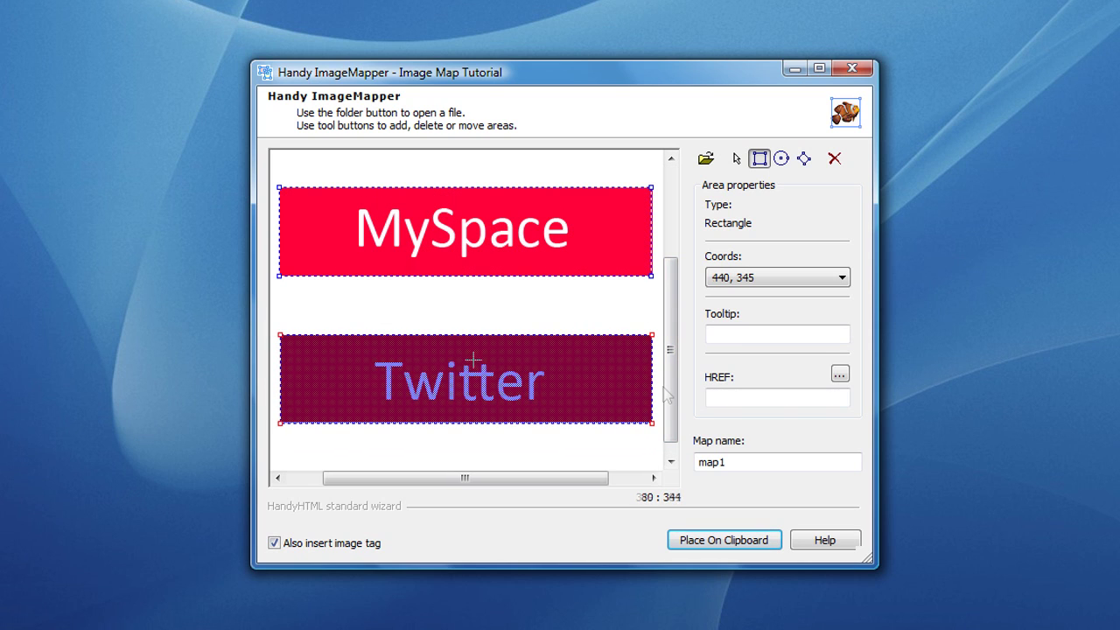
click(744, 399)
text(ht)
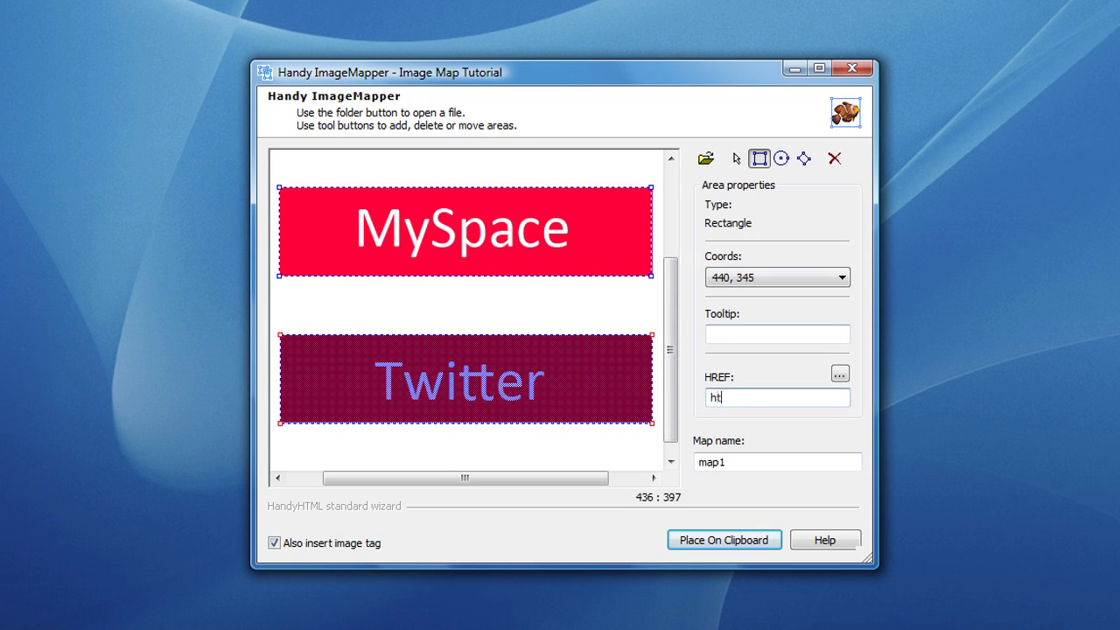
text(tp://www.twitter.com/)
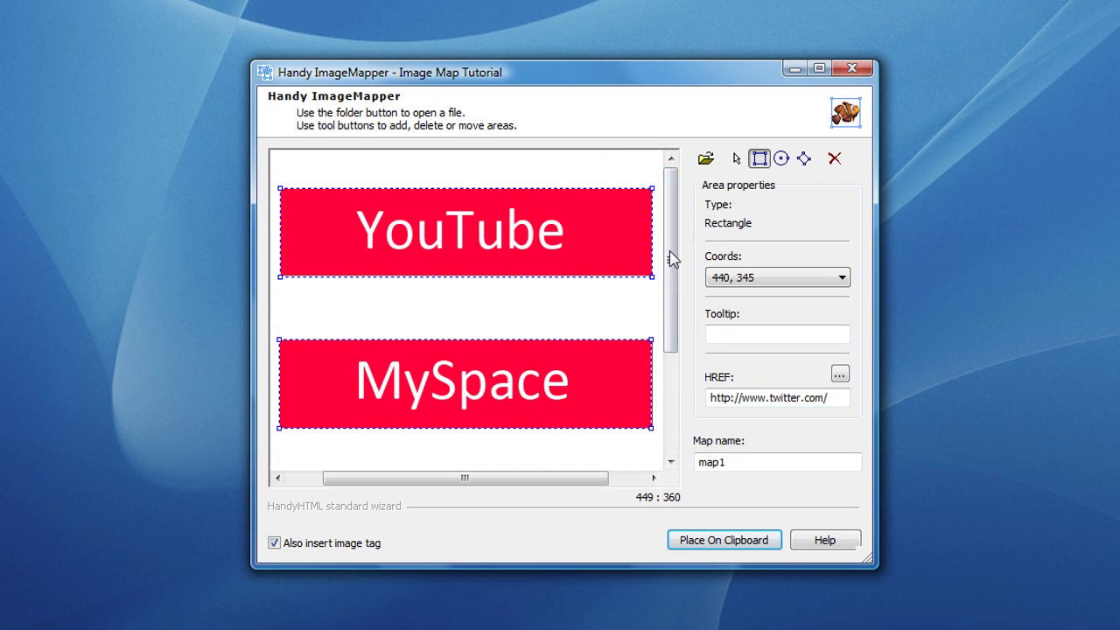
drag(670, 265, 670, 378)
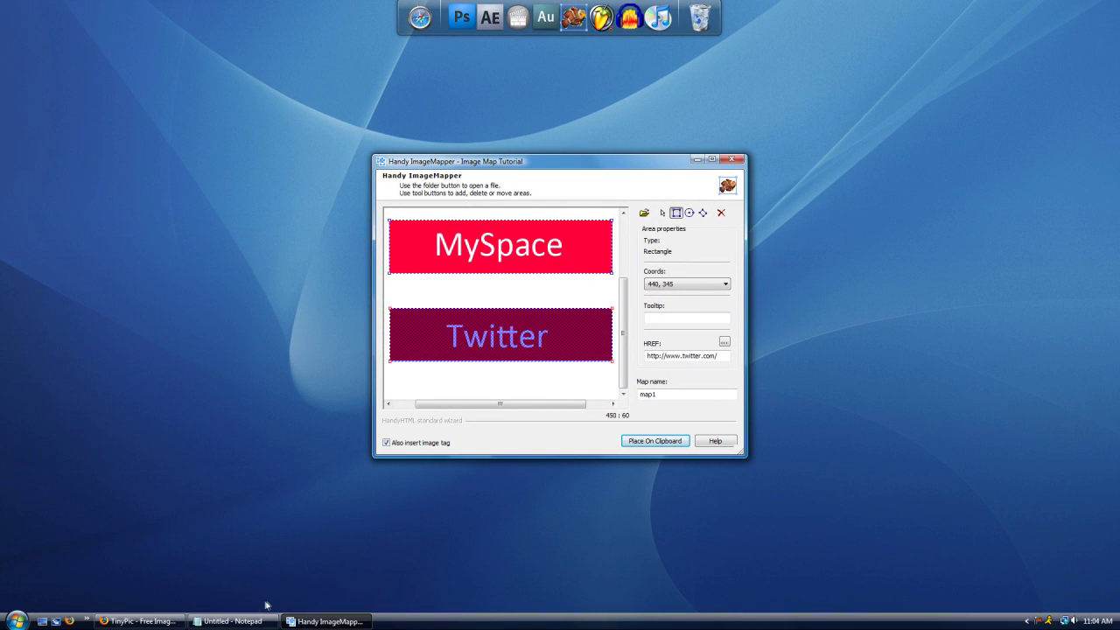
Step: Paste the generated image-map HTML into an untitled Notepad document
click(14, 618)
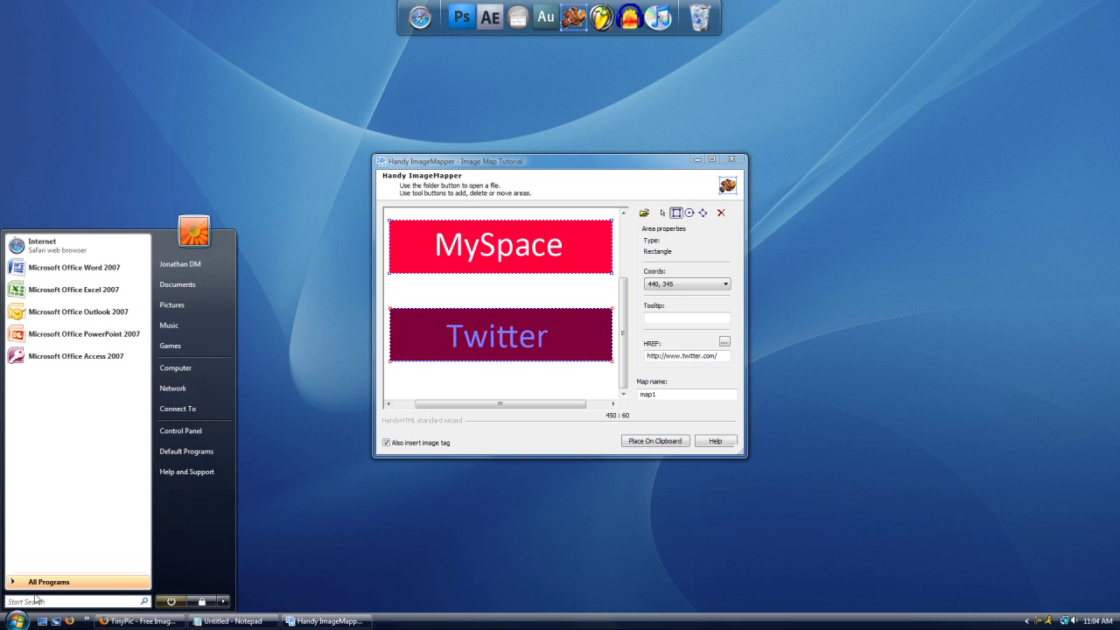
click(189, 622)
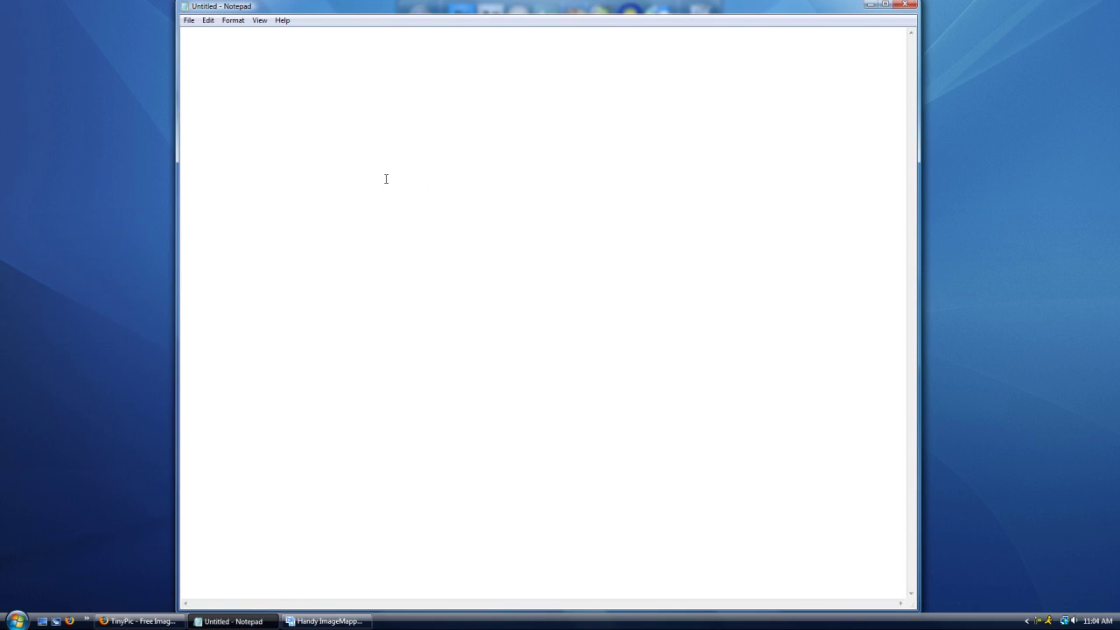
drag(756, 4, 757, 14)
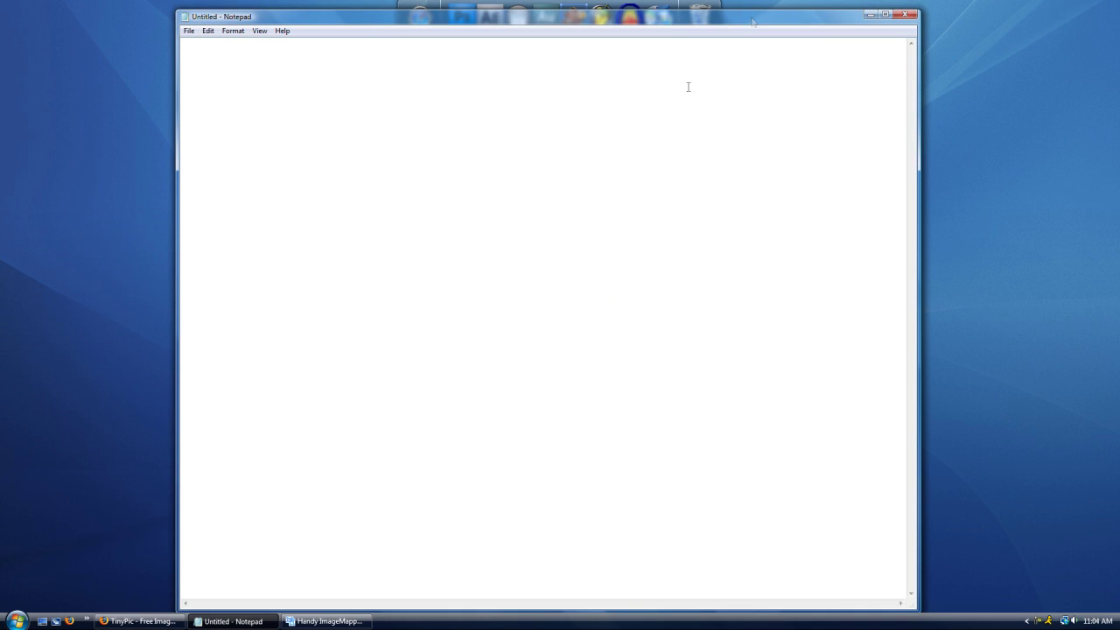
text(<MAP NAME="map1"> 	<AREA SHAPE="RECT" COORDS="59,39,440,130" HREF="http://www.youtube.com" TITLE=""> 	<AREA SHAPE="RECT" COORDS="58,194,439,285" HREF="http:/www.myspace.com/" TITLE=""> 	<AREA SHAPE="RECT" COORDS="59,345,440,436" HREF="http://www.twitter.com/" TITLE=""> </MAP> <IMG SRC="C:\Users\Jonathan DM\Pictures\Image Map Tutorial\Image Map Tutorial.jpg" USEMAP="#map1" BORDER="0">)
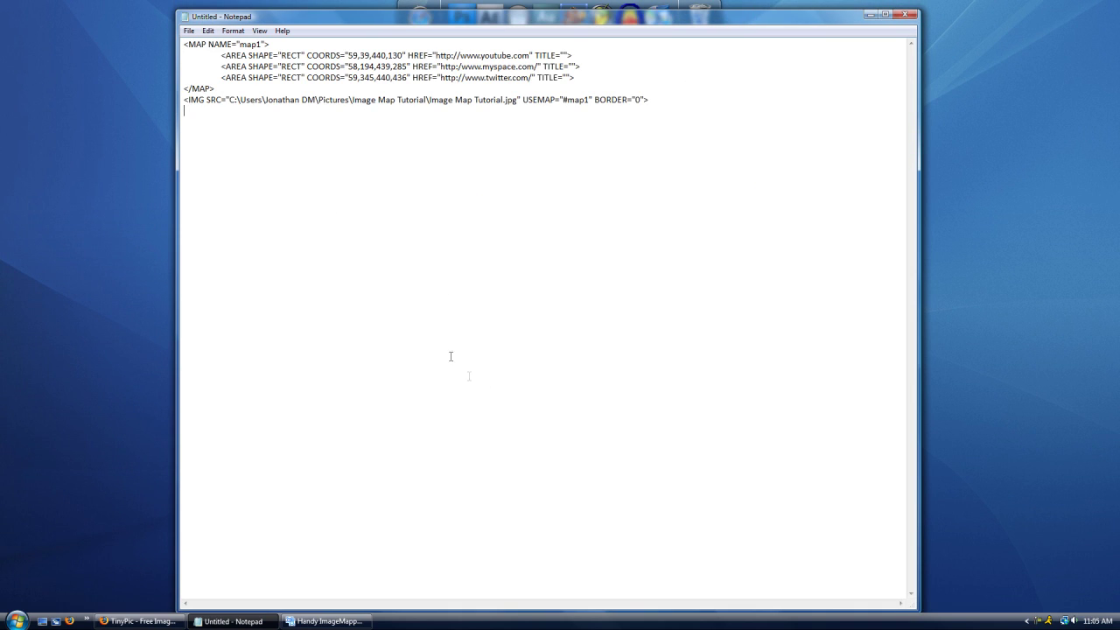
Step: Delete the local C:\ image path from the IMG tag's SRC attribute
key(ctrl+a)
click(266, 137)
drag(228, 99, 636, 100)
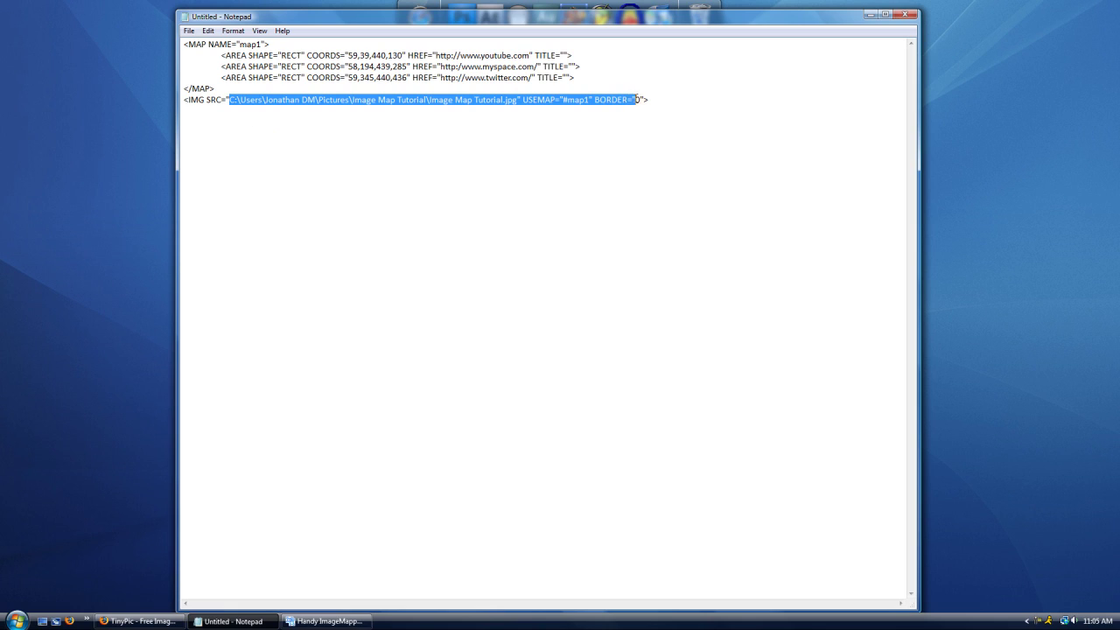
drag(639, 99, 521, 99)
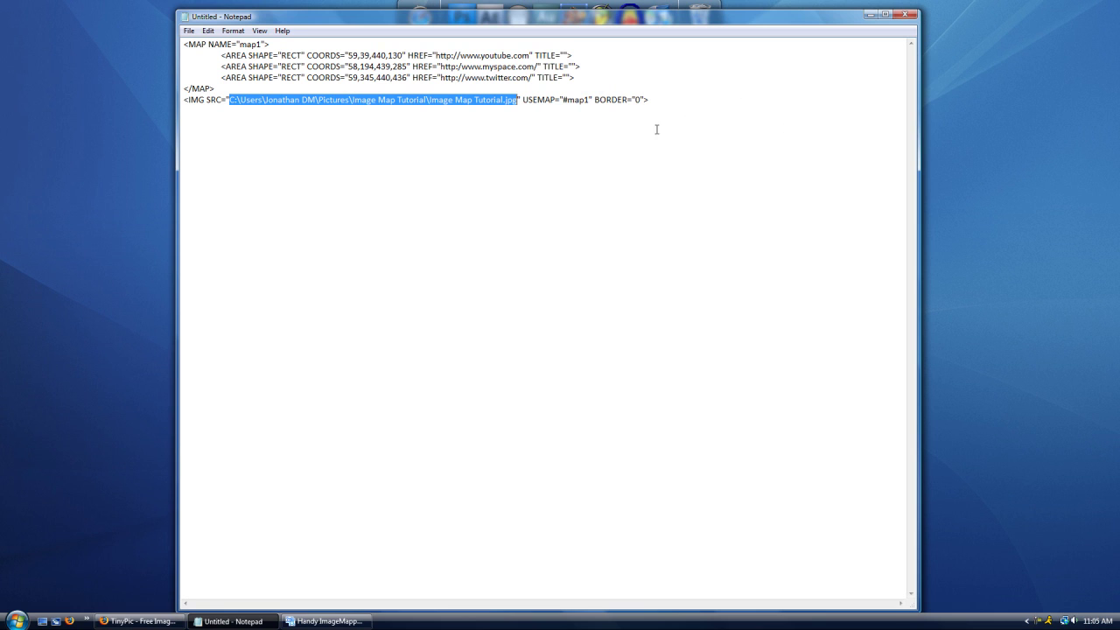
key(Delete)
click(144, 621)
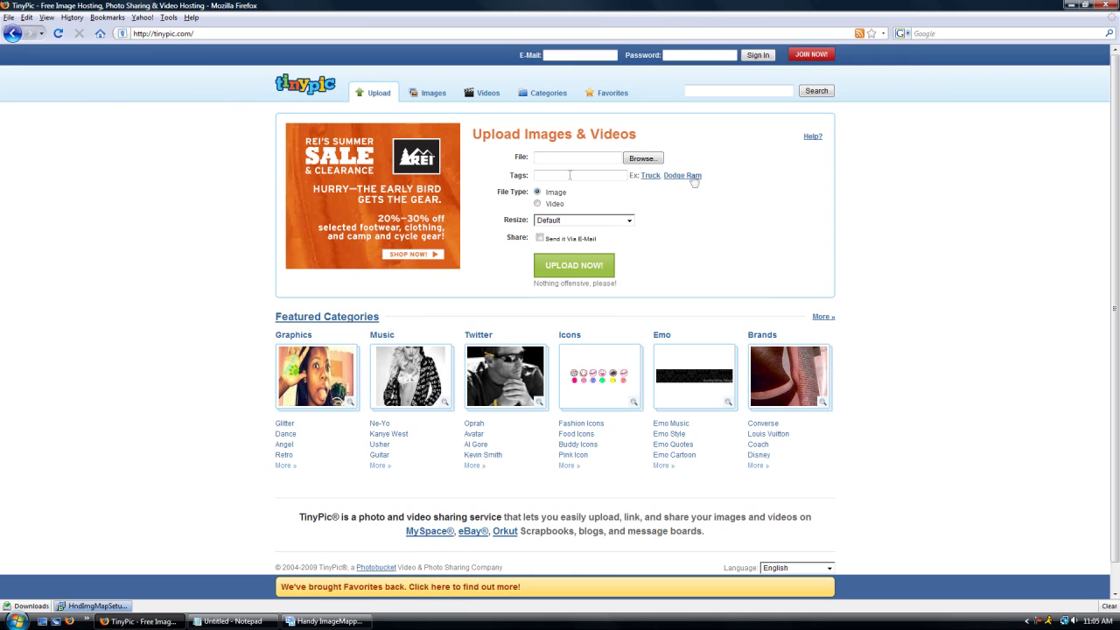
Step: Choose the Image Map Tutorial picture for TinyPic upload, keeping the Default resize
click(642, 159)
double_click(130, 112)
click(567, 223)
click(566, 226)
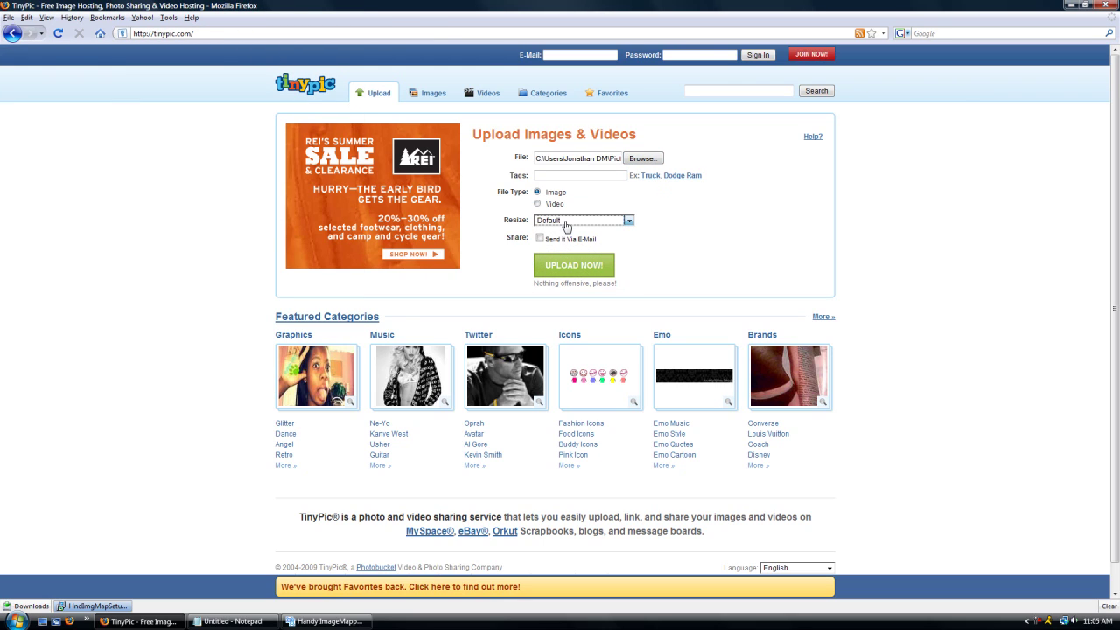
click(563, 271)
click(564, 272)
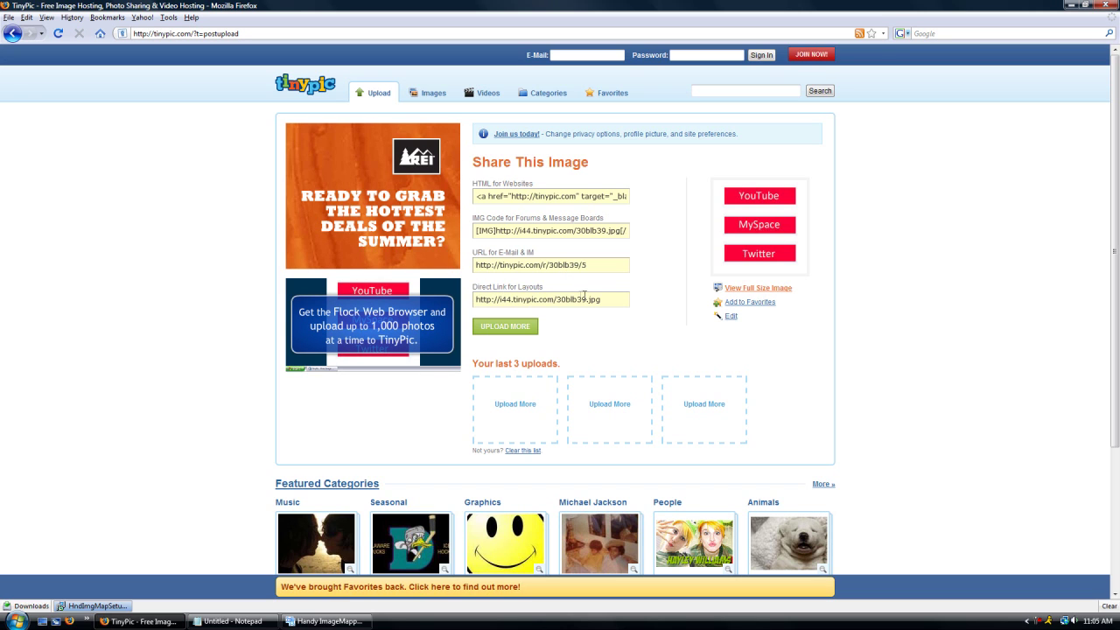
click(603, 299)
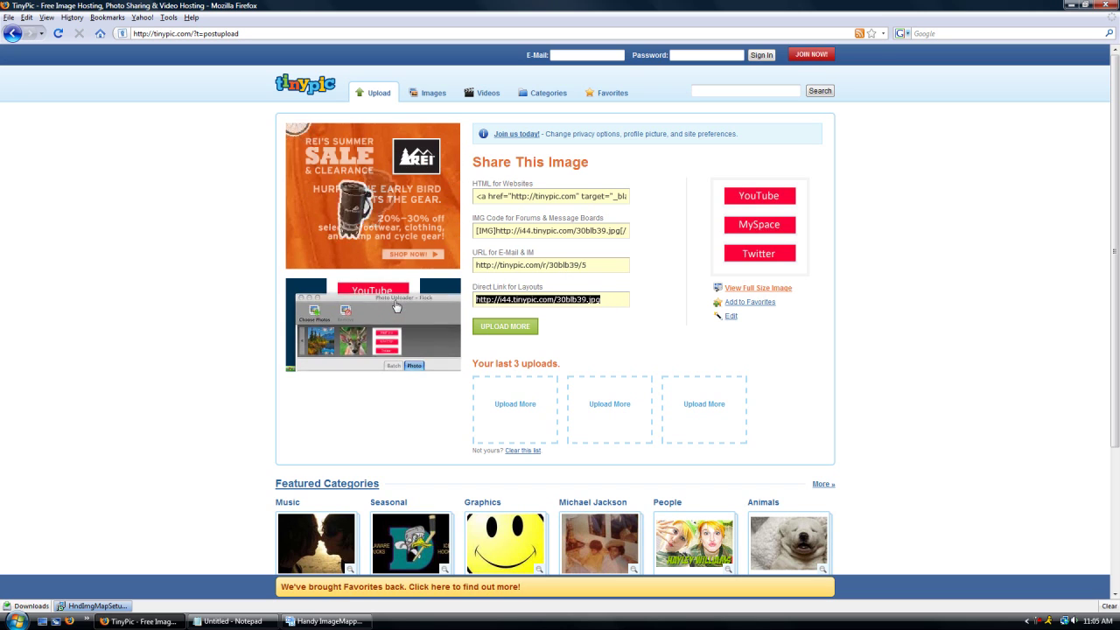
click(232, 621)
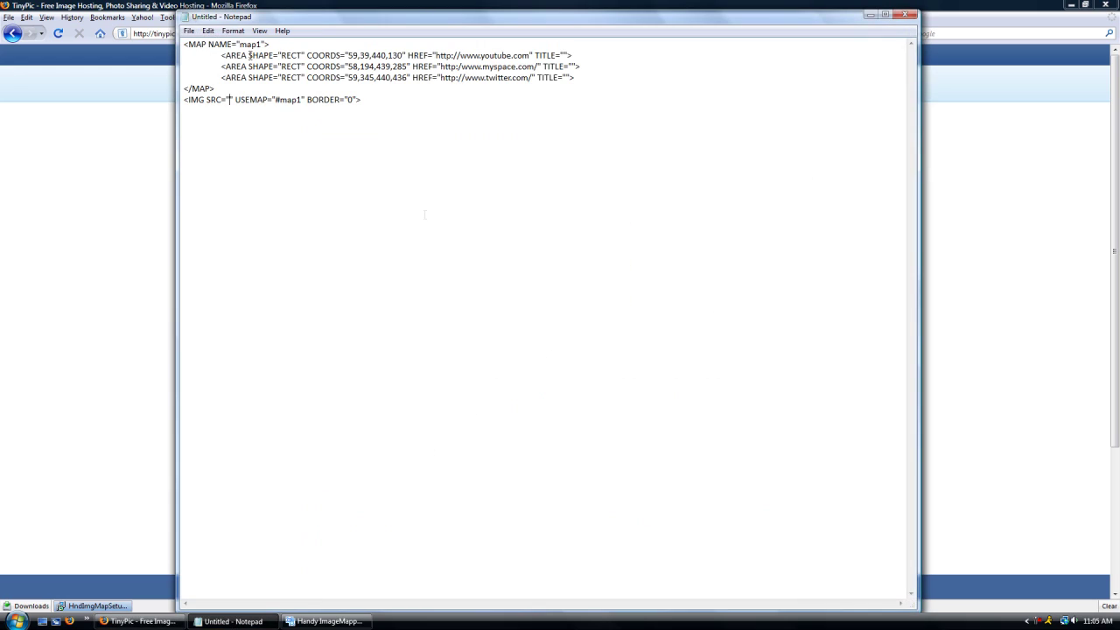
click(230, 100)
text(http://i44.tinypic.com/30blb39.jpg)
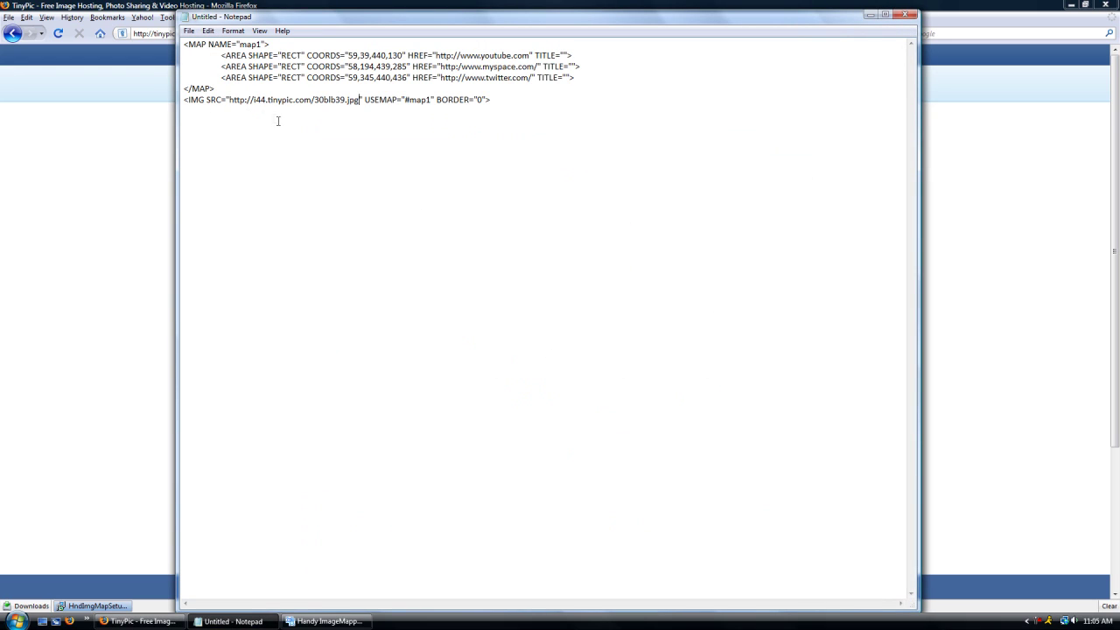
drag(187, 101, 438, 109)
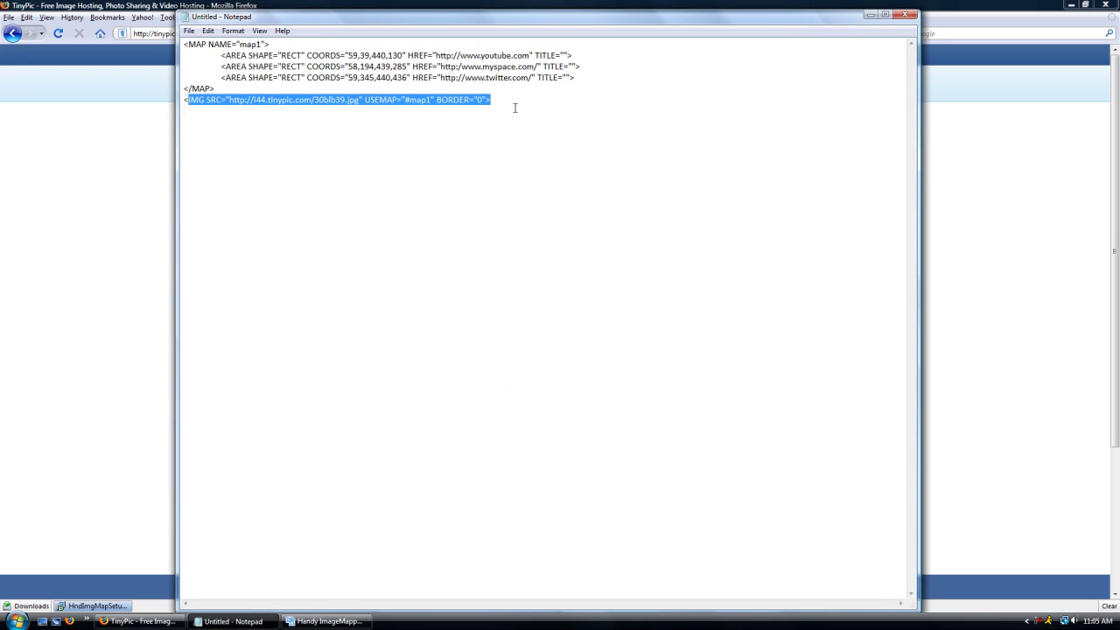
key(ctrl+Home)
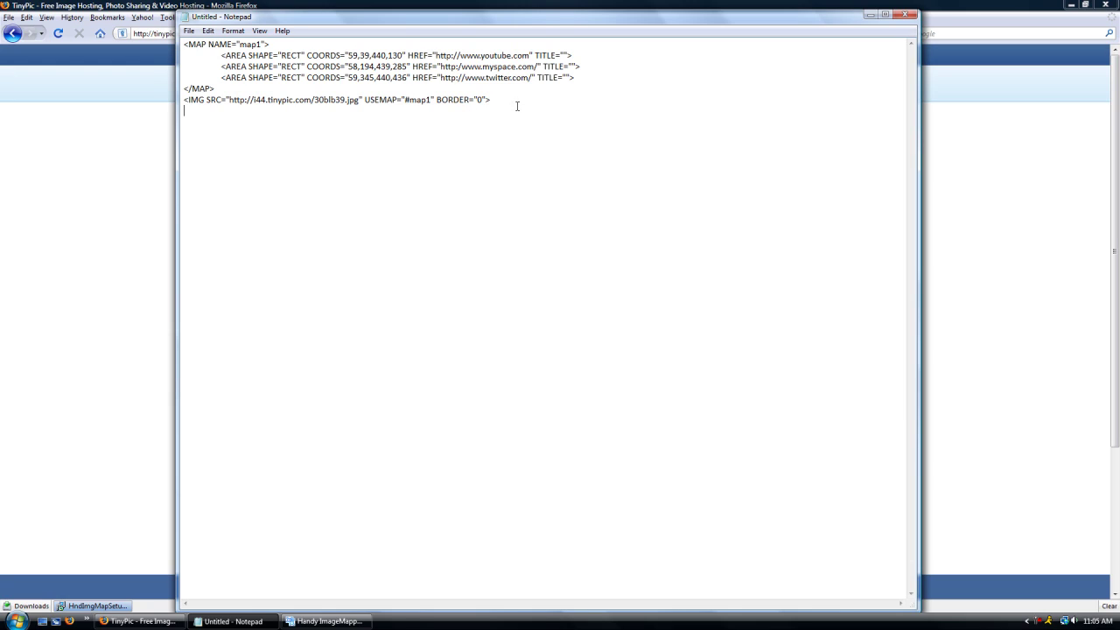